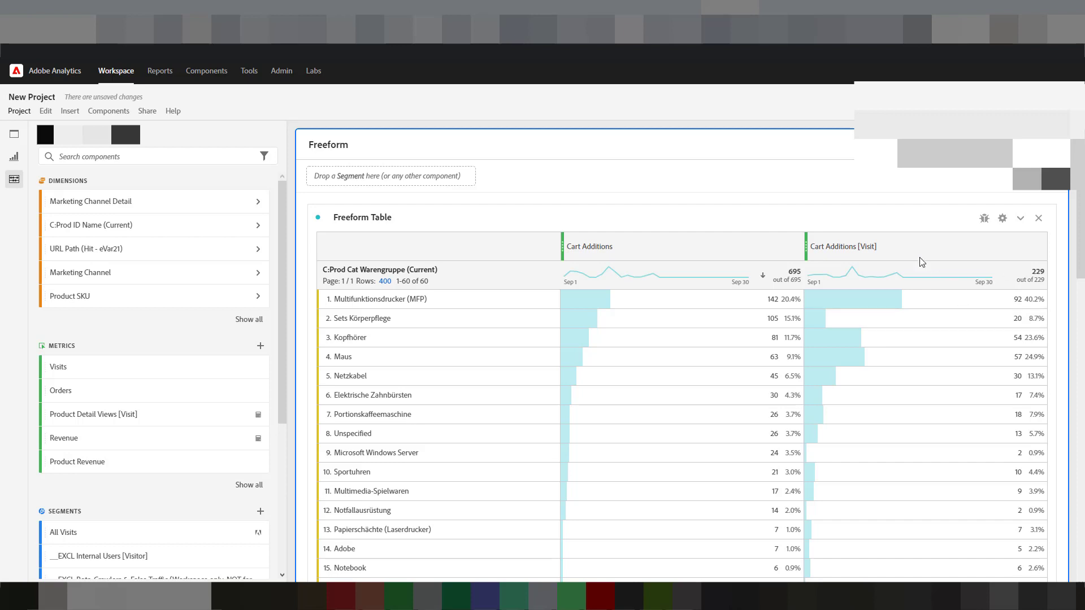
Create a segment from the Cart Additions column of the freeform table
mouse_move(908, 256)
right_click(617, 245)
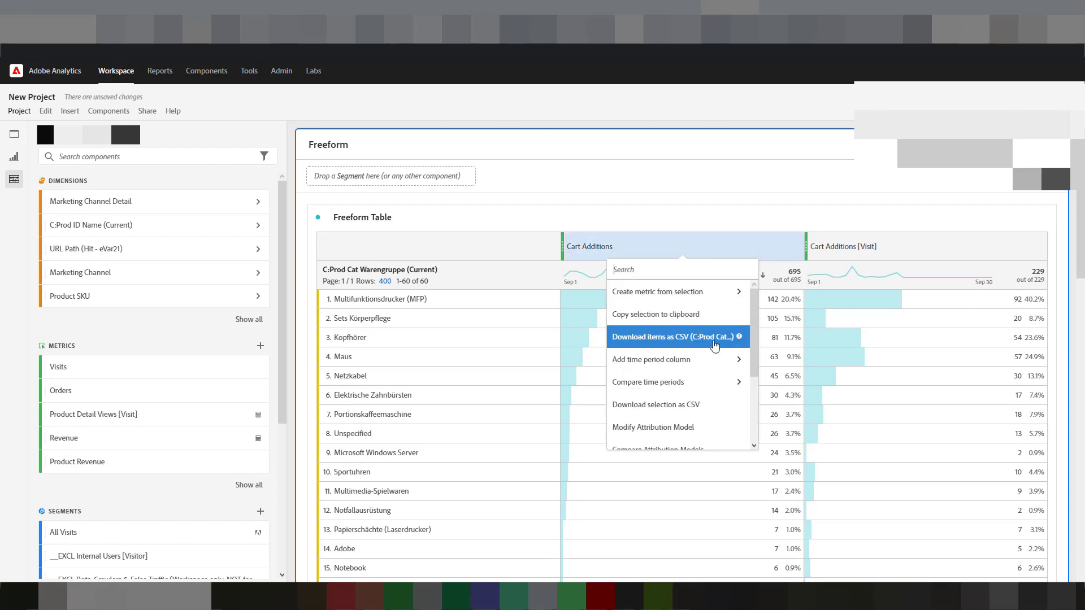
scroll(707, 410, down, 5)
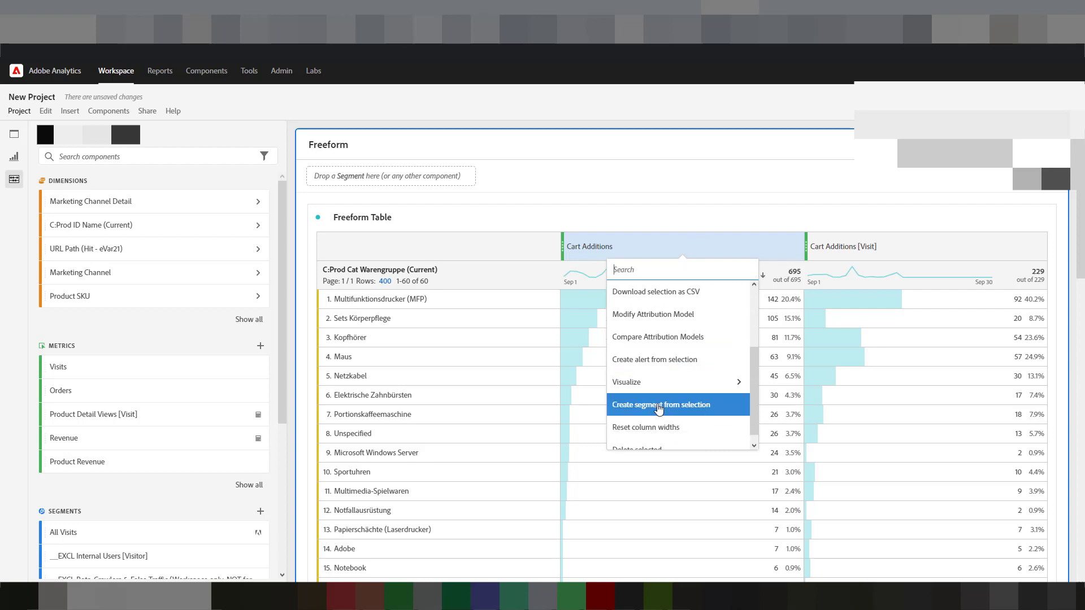
click(659, 408)
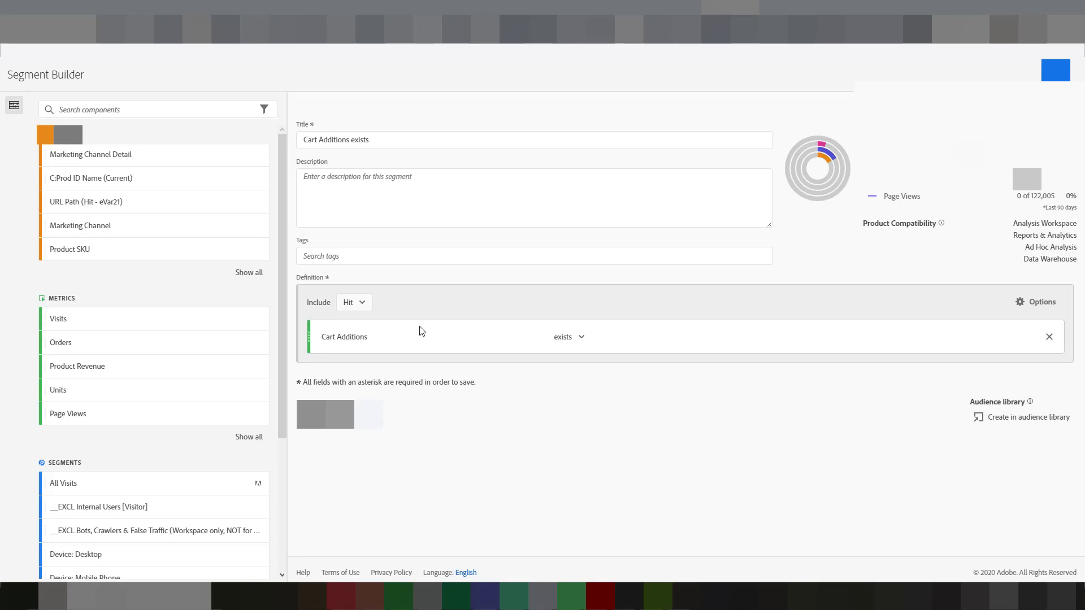
Extend the segment's title to "Cart Additions exists [Hit]" and save the segment
click(376, 142)
text([Hit)
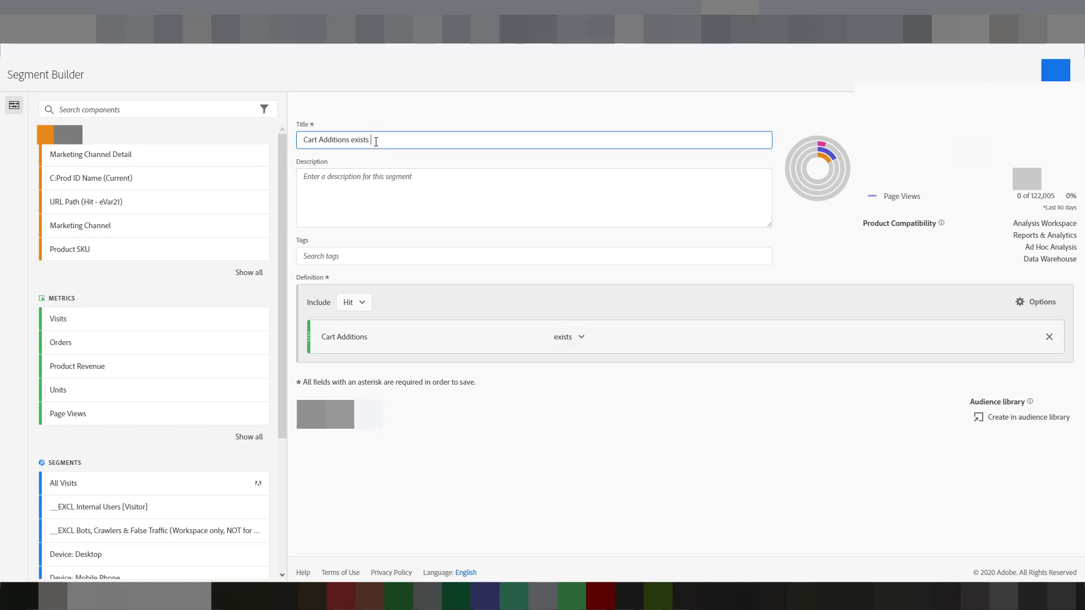
text(])
drag(407, 140, 370, 139)
click(420, 139)
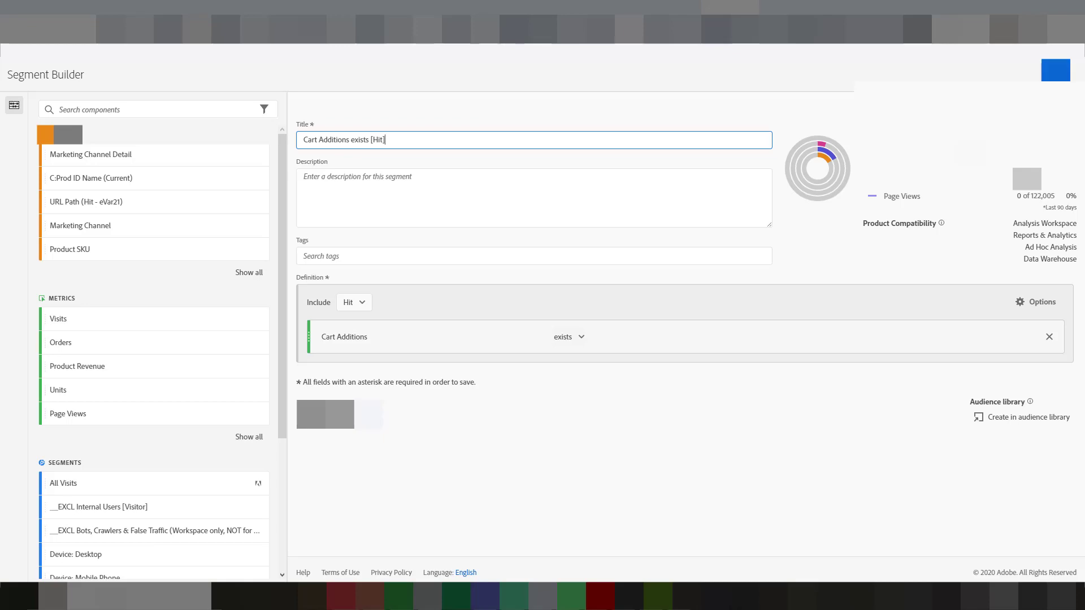
click(1055, 70)
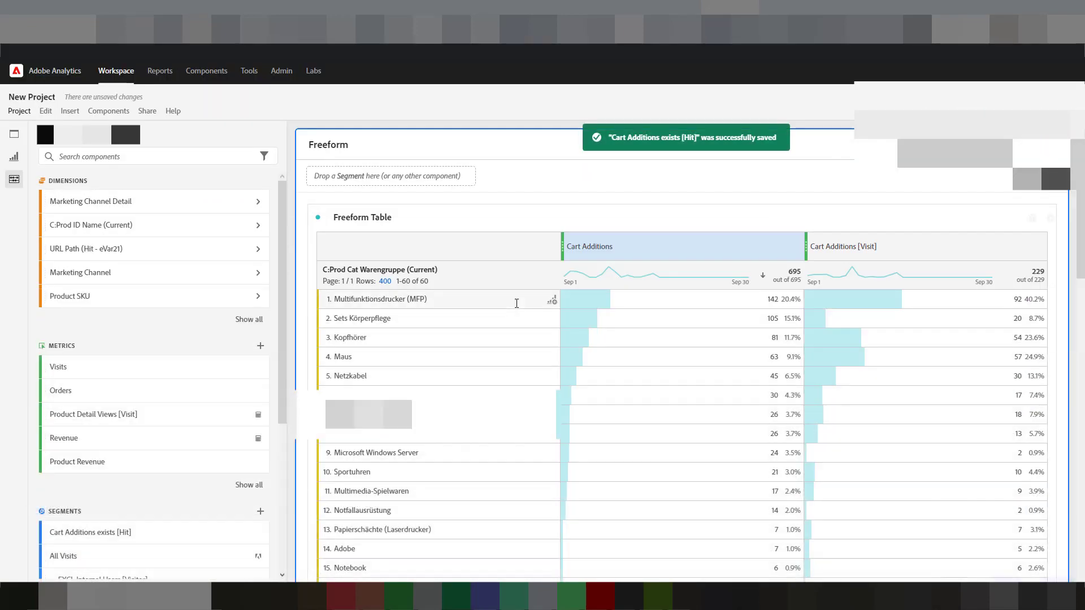
Start a new calculated metric and add the Cart Additions exists [Hit] segment to its definition
click(260, 346)
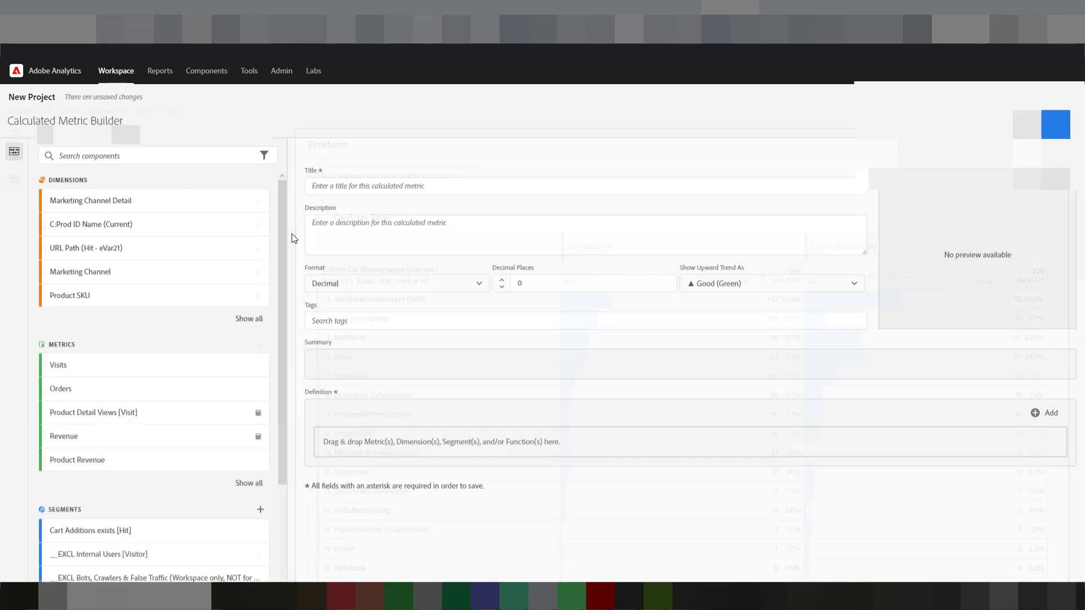
click(104, 112)
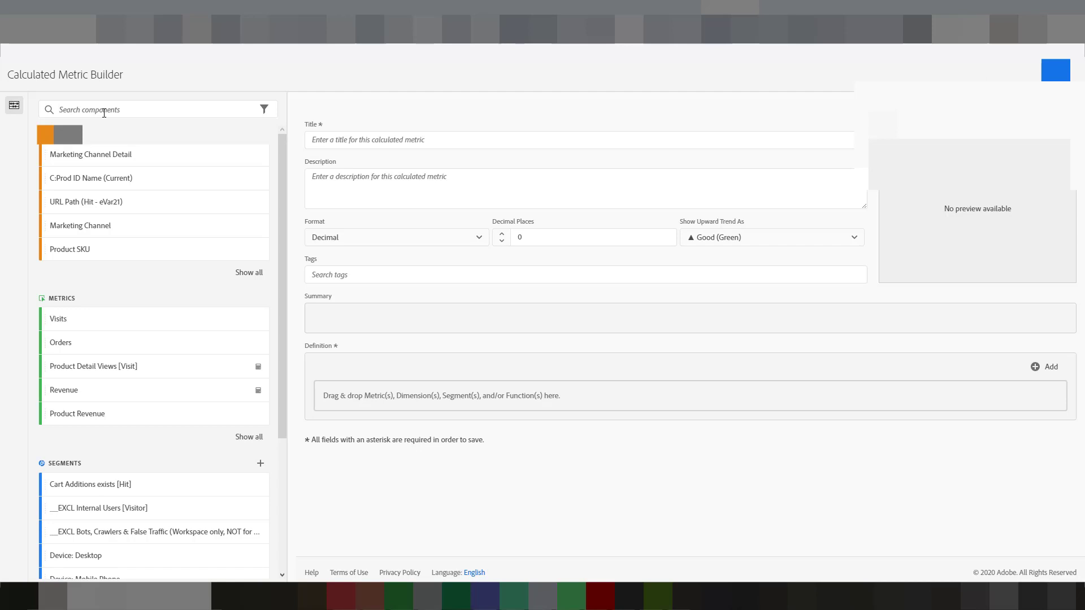
text(cart)
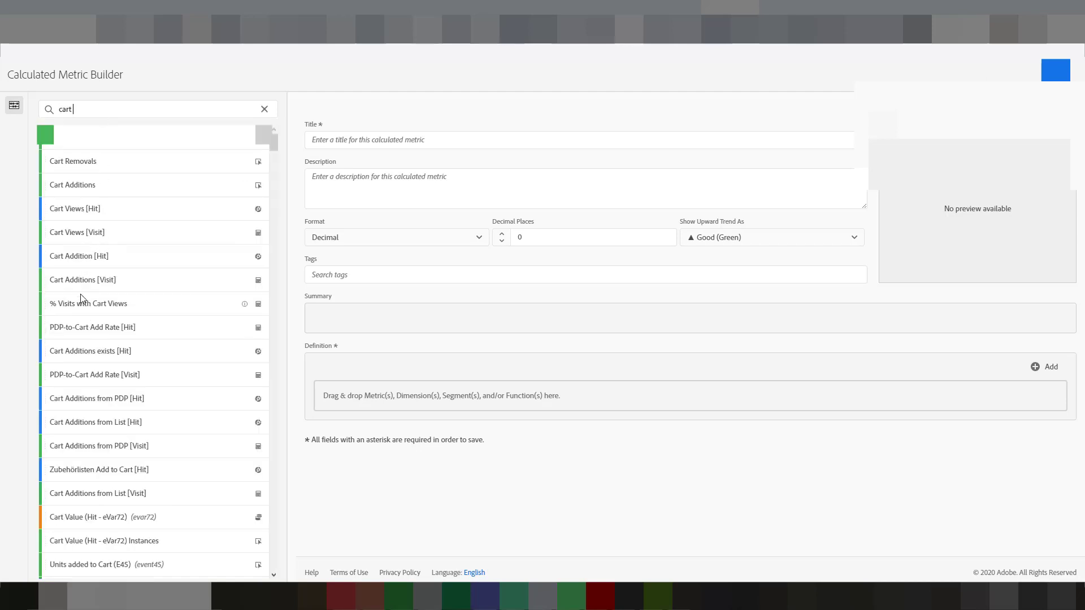
drag(80, 351, 428, 391)
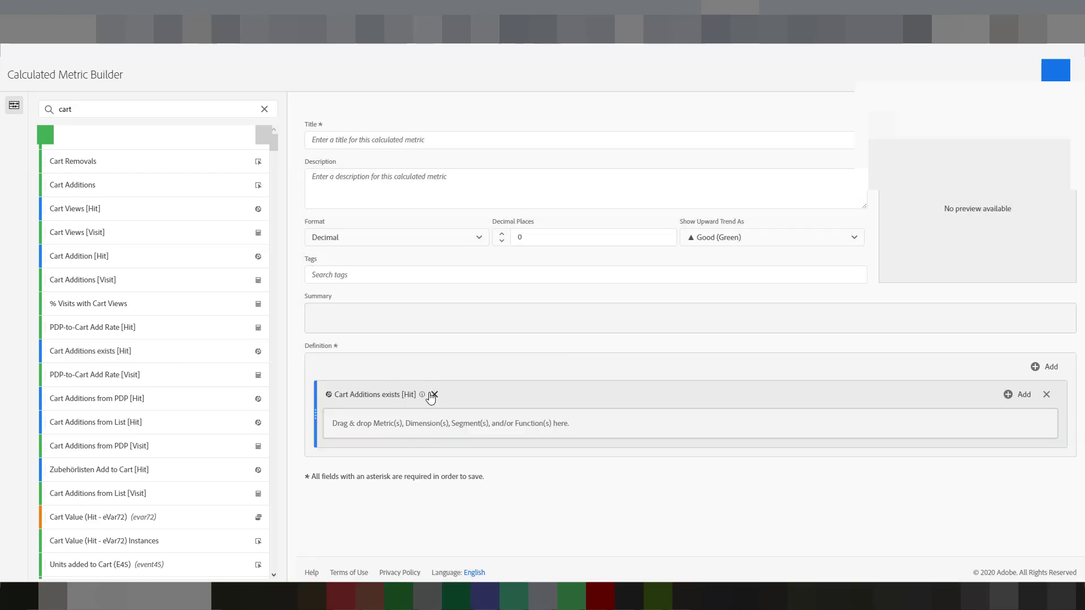
Find the Visits metric and place it inside the Cart Additions exists [Hit] segment container
double_click(95, 113)
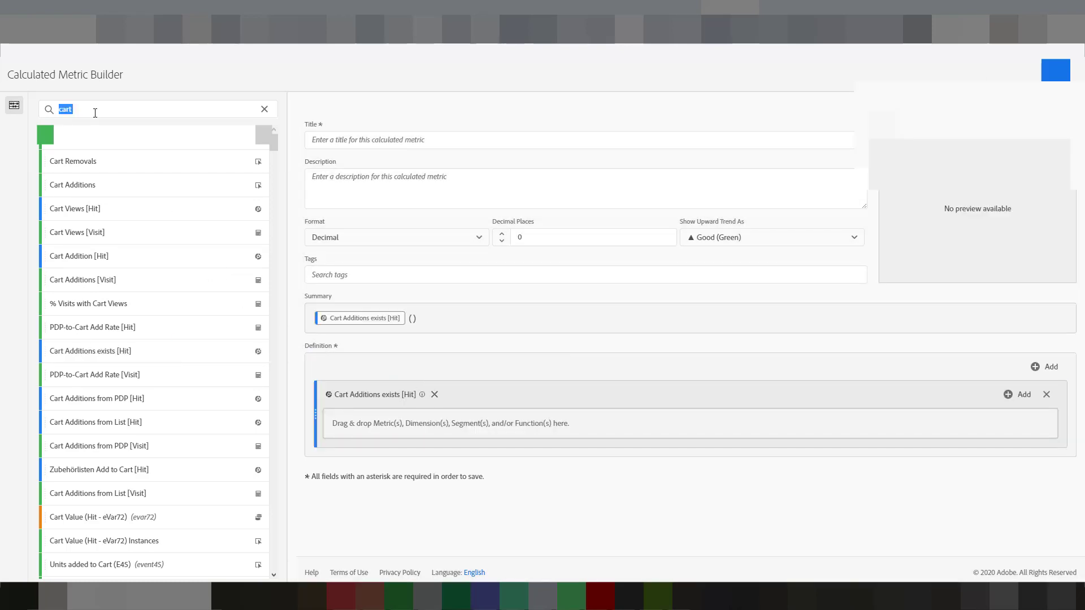
text(visit)
drag(63, 144, 415, 416)
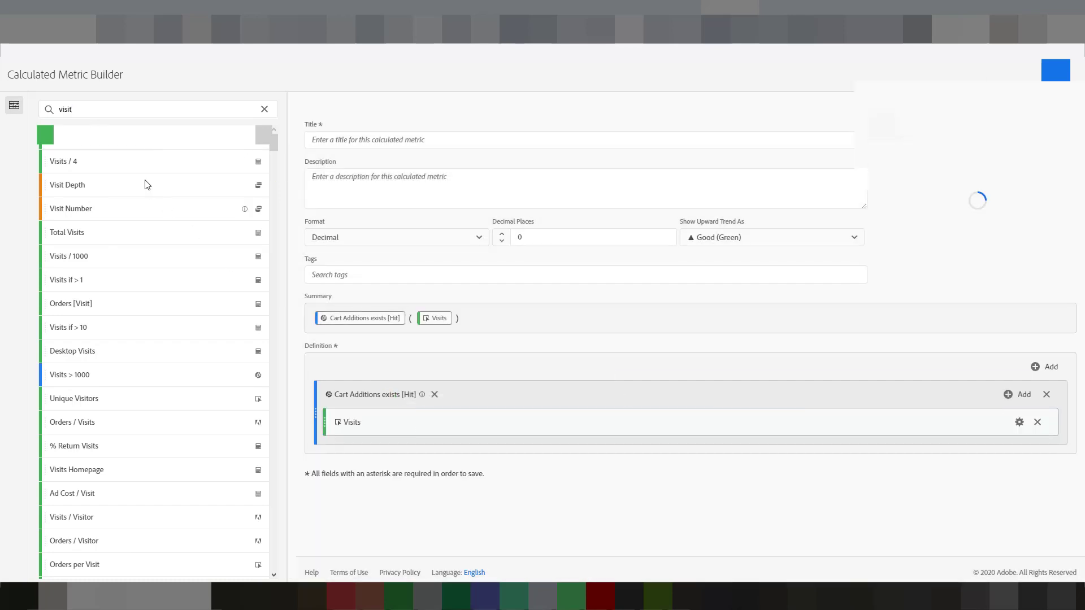
Search the components for unique visitor metrics and clear the search
double_click(92, 109)
text(unqiu)
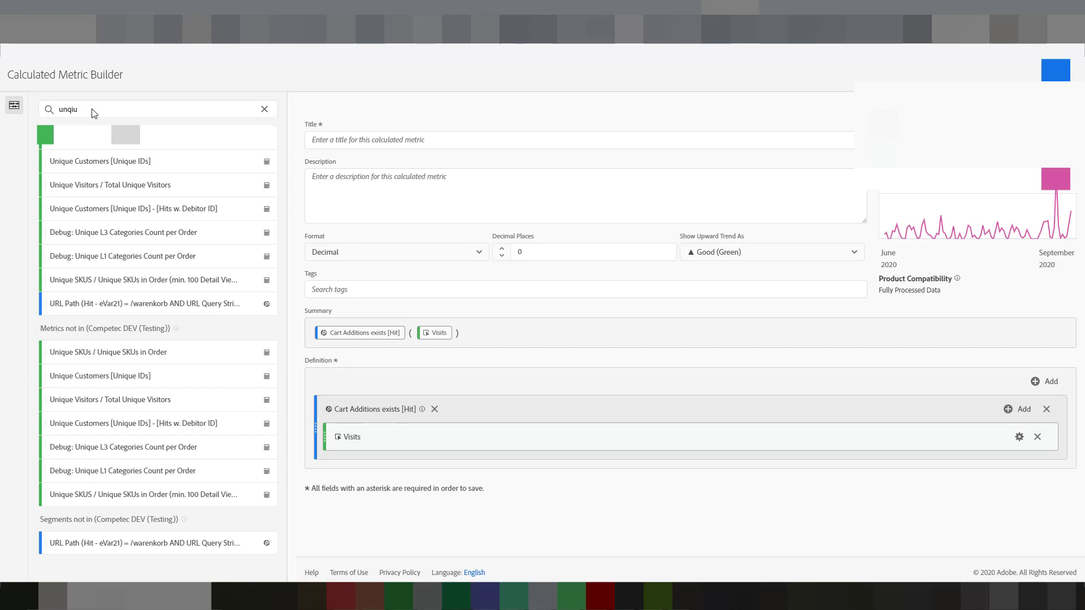
key(BackSpace)
key(BackSpace)
key(BackSpace)
key(BackSpace)
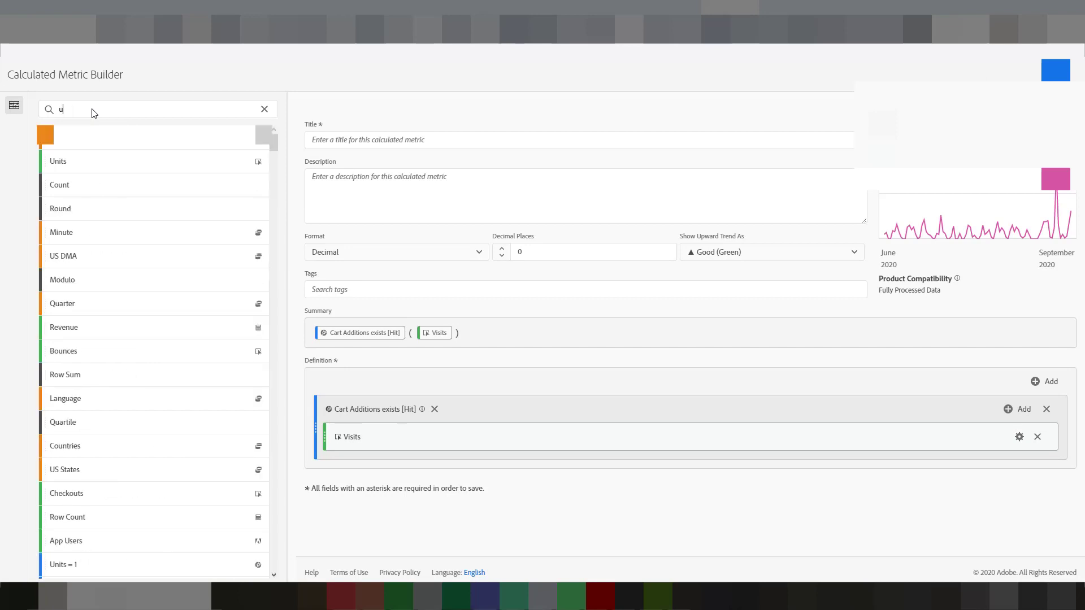
text(ique vi)
drag(83, 161, 124, 243)
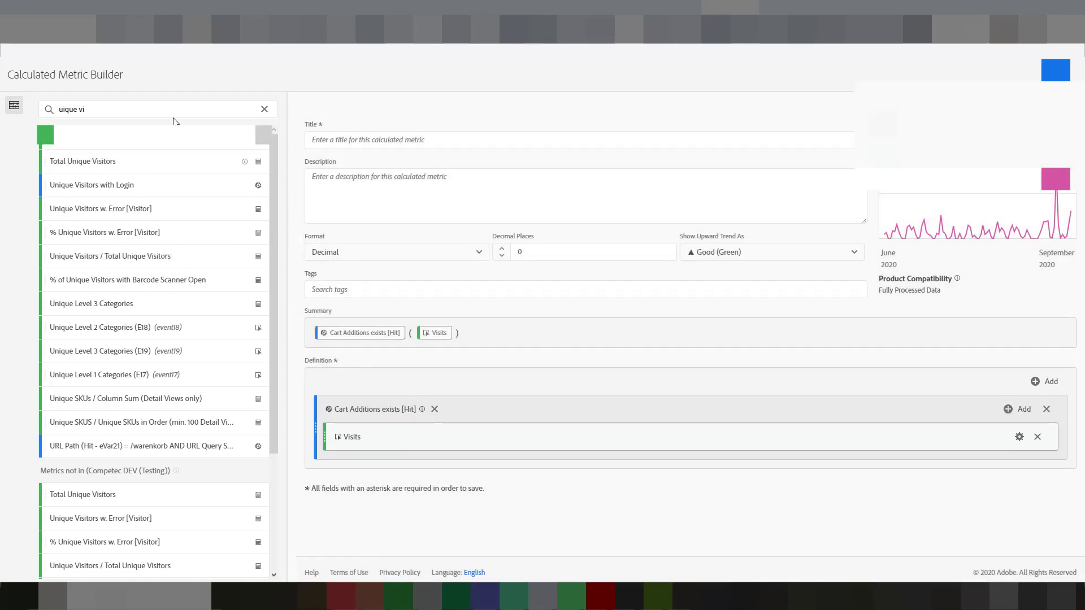
click(263, 110)
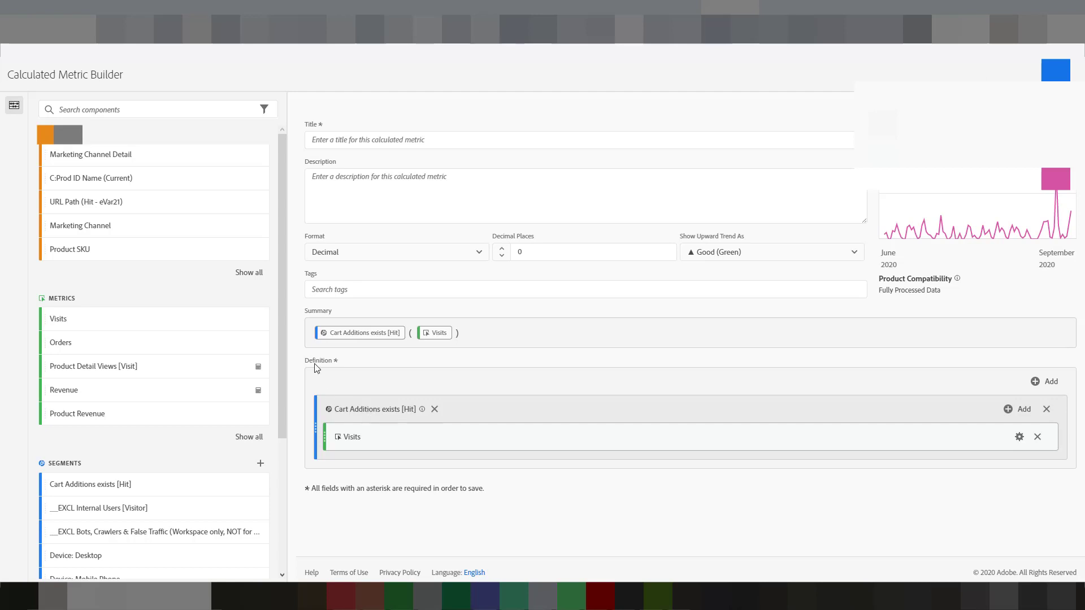
Save the calculated metric as "Cart Additions [Visit] - test" and add it to the freeform table between the two existing metric columns
click(347, 141)
text(Cart Additions)
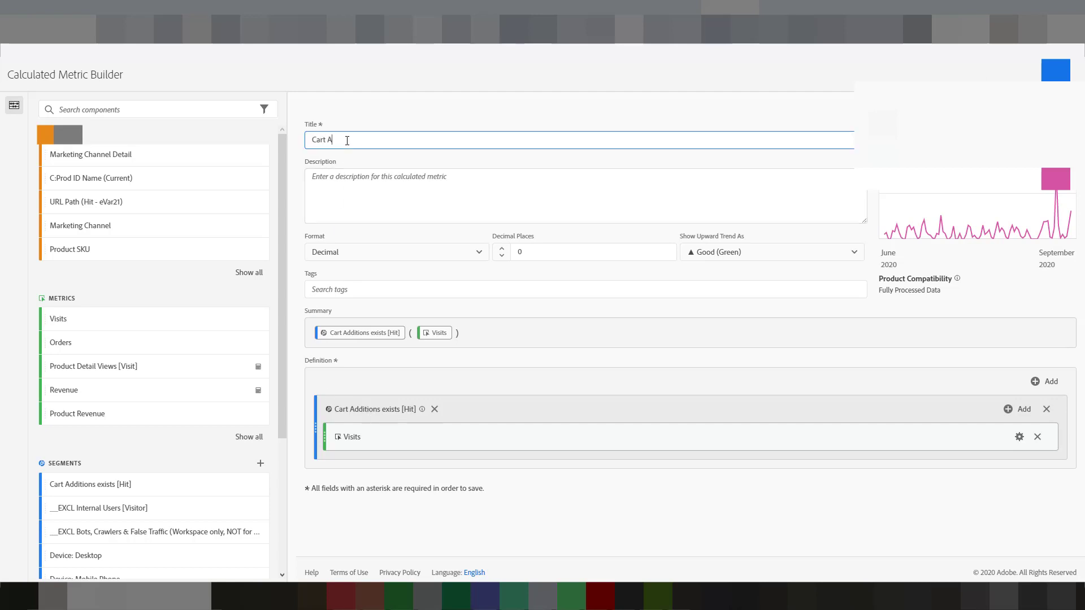
text( [Visit] - test)
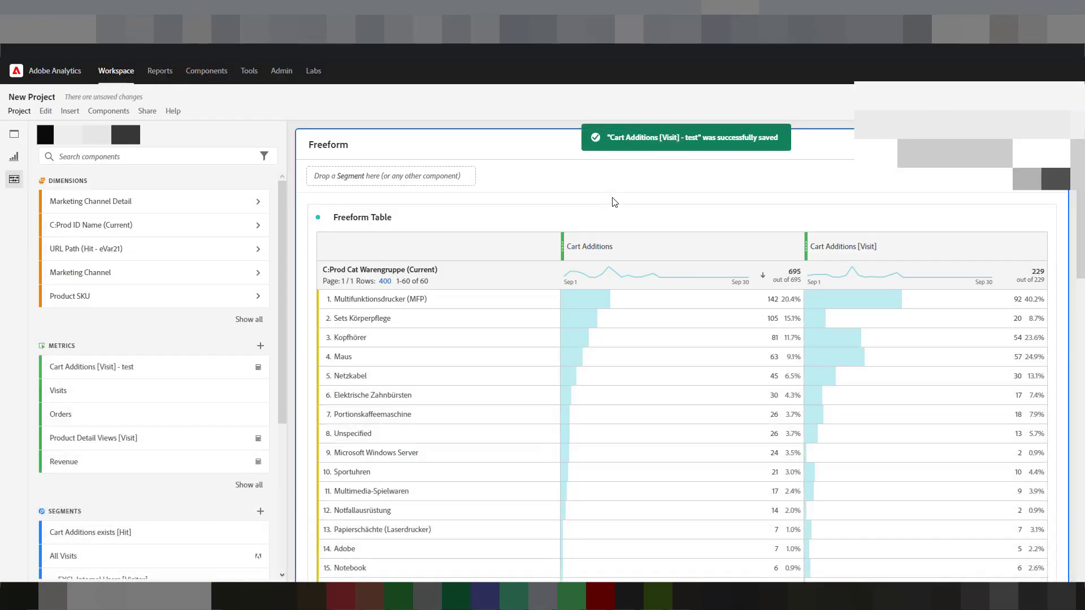
mouse_move(119, 367)
mouse_down()
mouse_move(531, 195)
mouse_move(763, 226)
mouse_move(795, 246)
mouse_up()
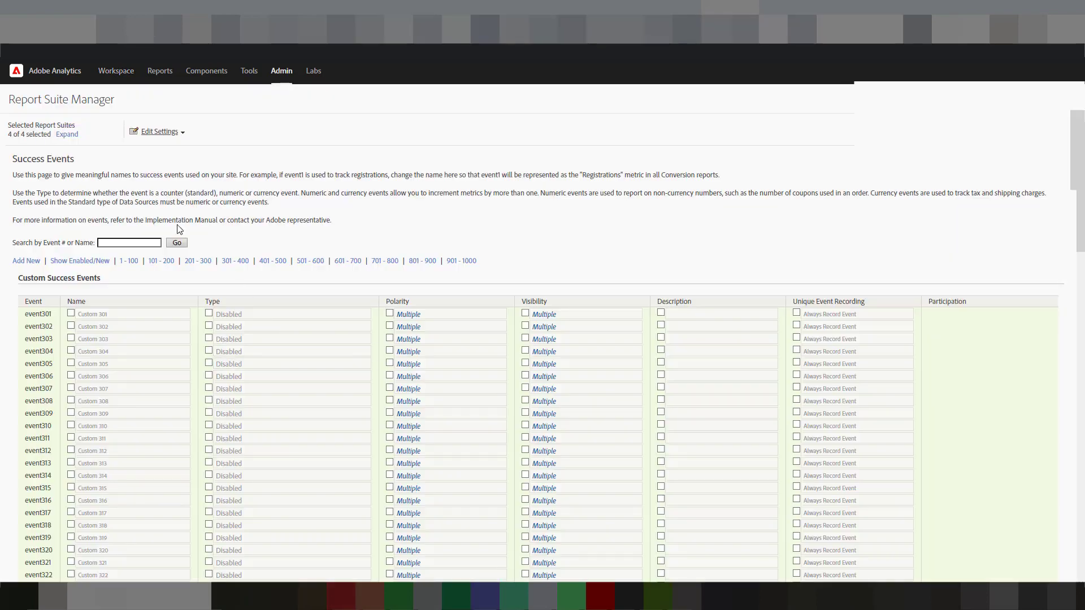
Set the Unique Event Recording of event301 in the success events list to Record Once Per Visit
triple_click(41, 162)
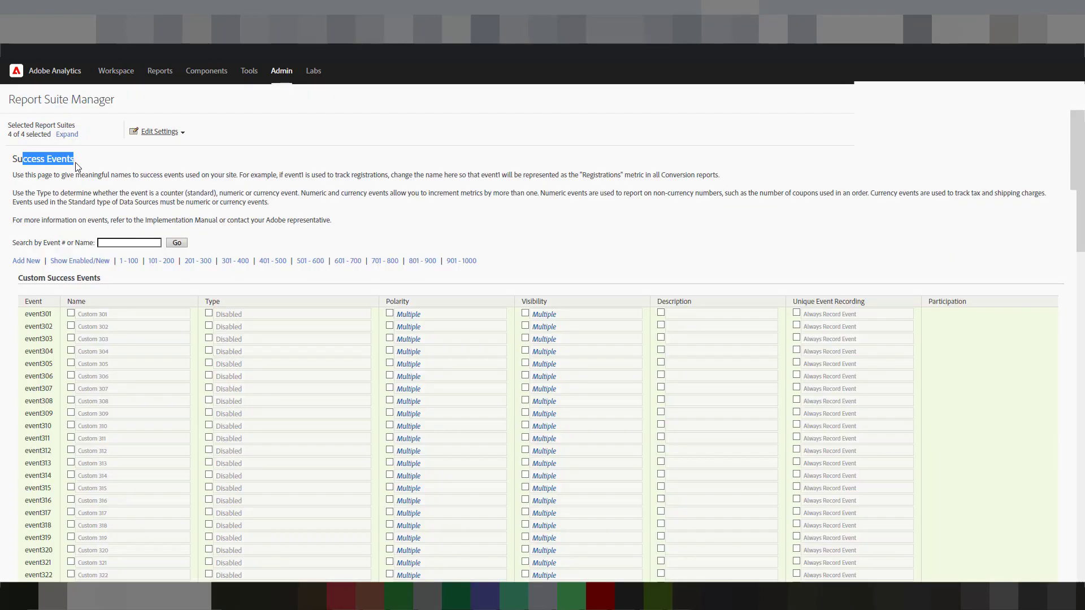
click(78, 167)
click(835, 317)
click(836, 314)
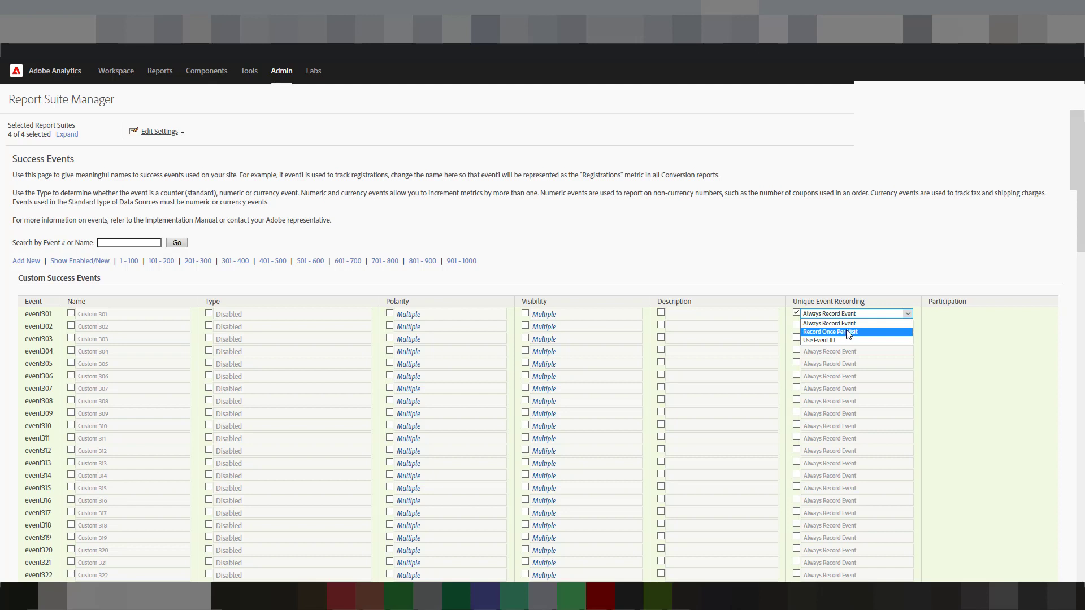
click(848, 332)
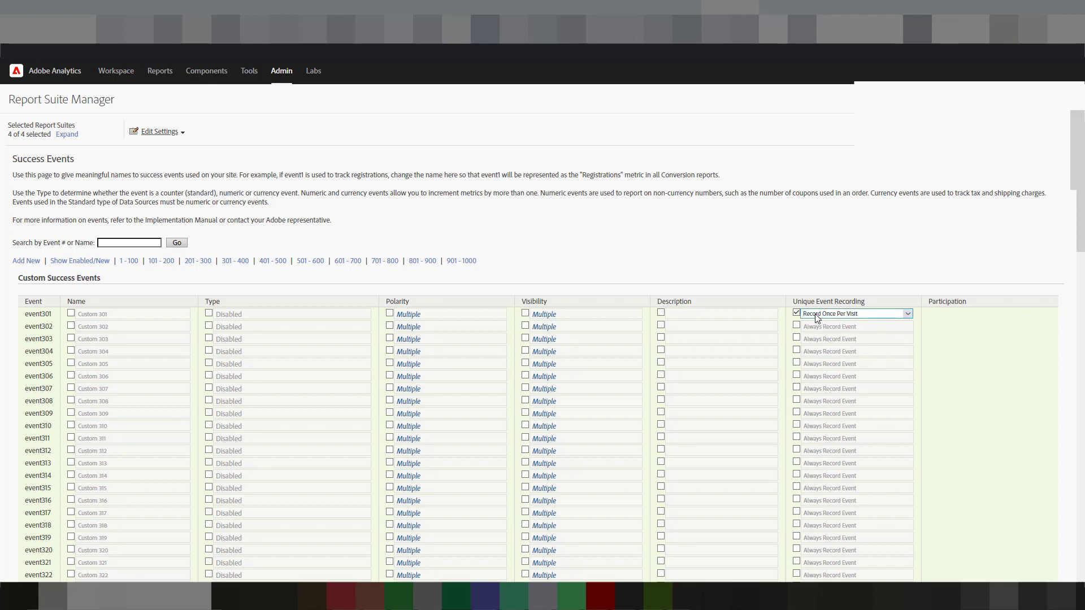